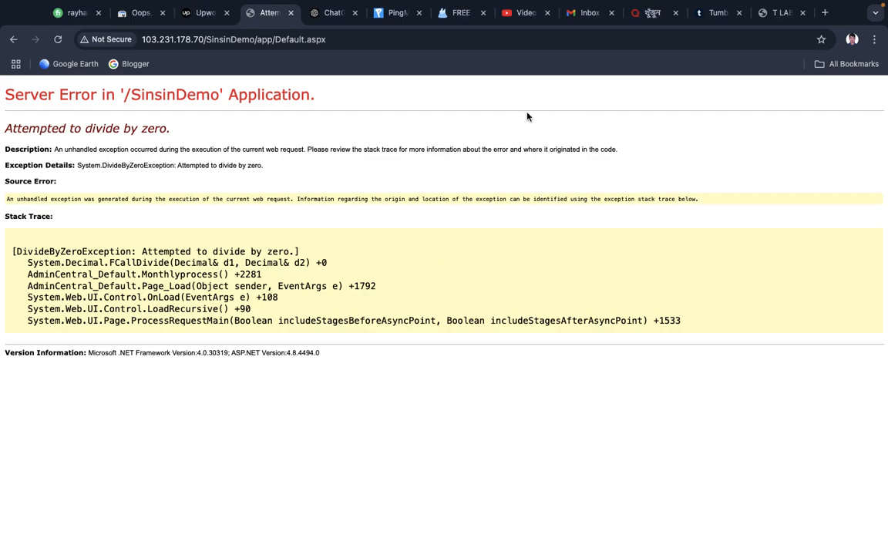
- Reload the application's Default.aspx dashboard and open the sales LC Status page
click(343, 40)
key(Return)
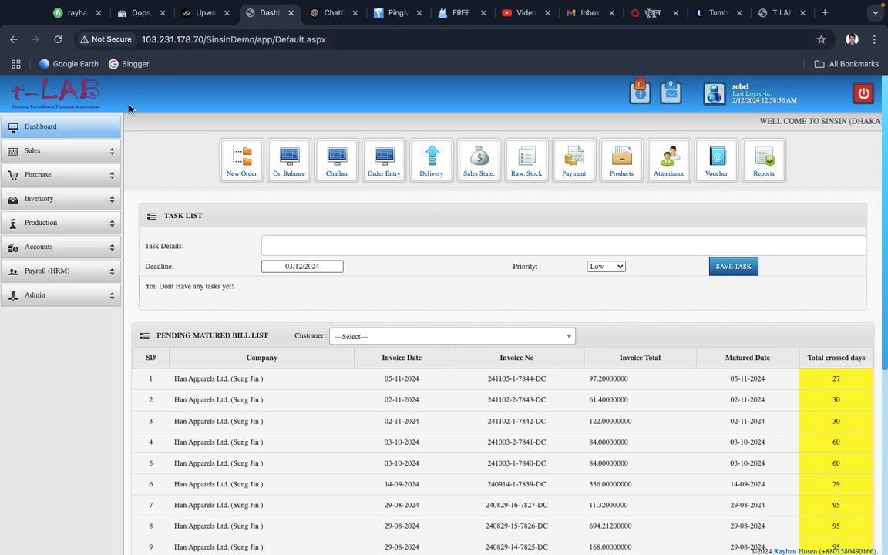
click(88, 149)
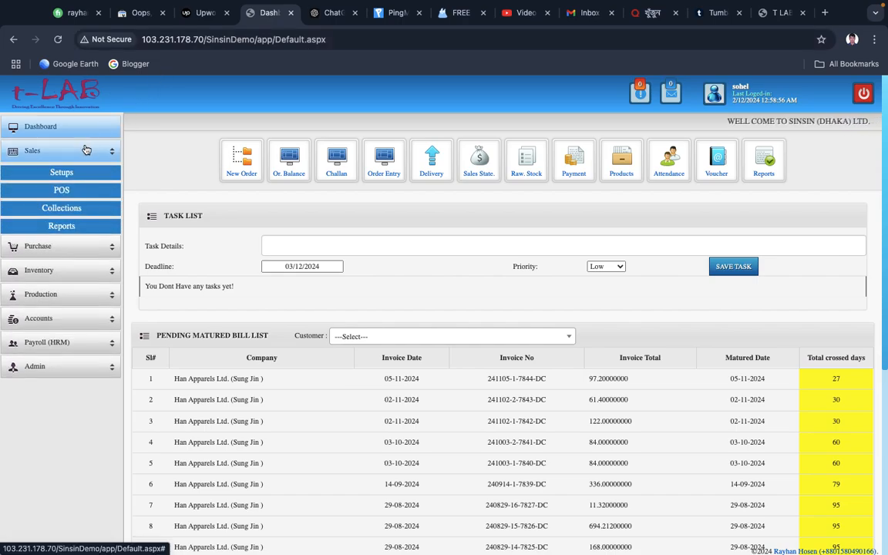
click(73, 189)
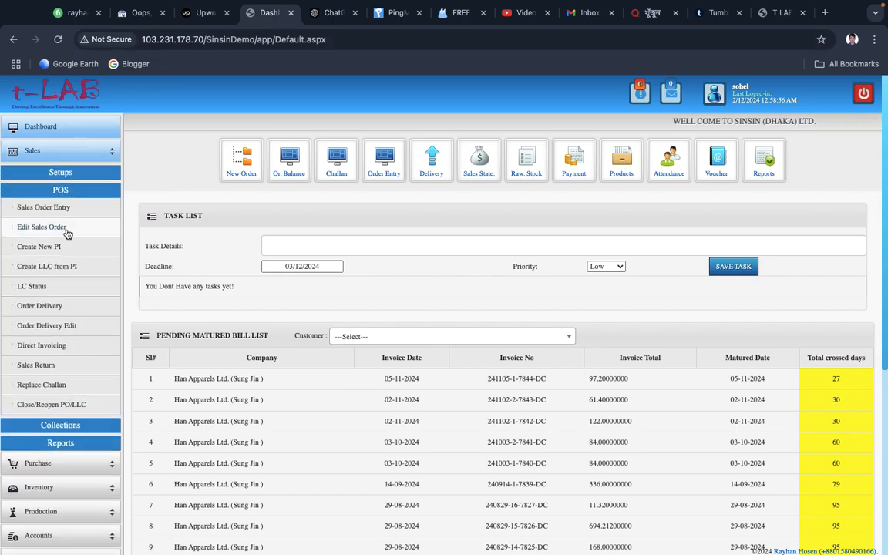
click(95, 274)
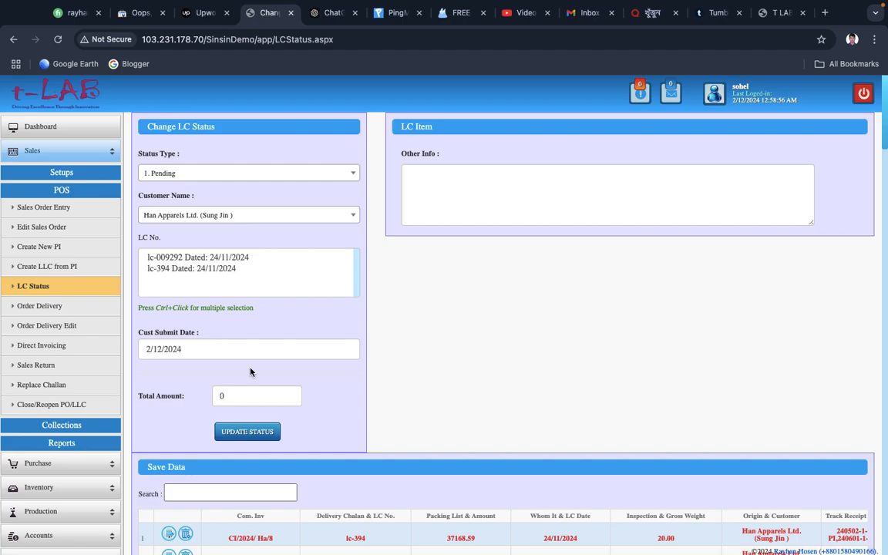
click(281, 175)
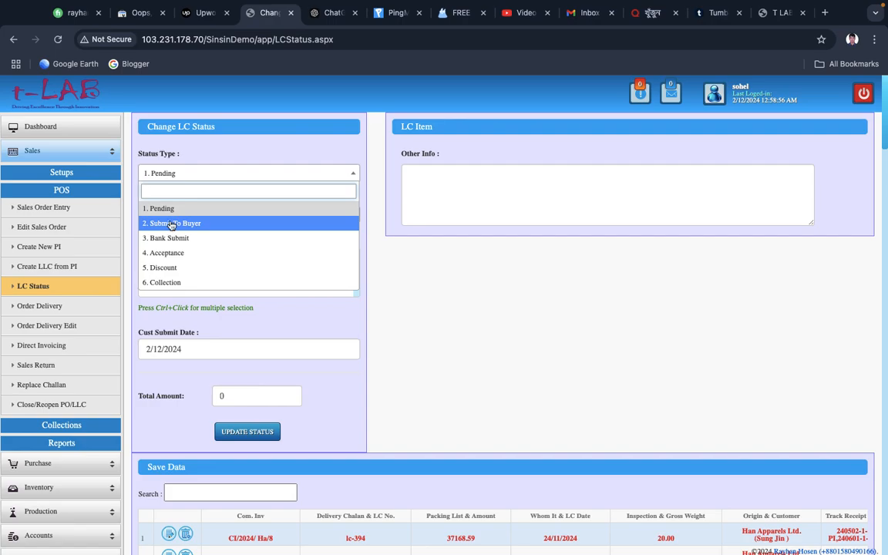
click(215, 131)
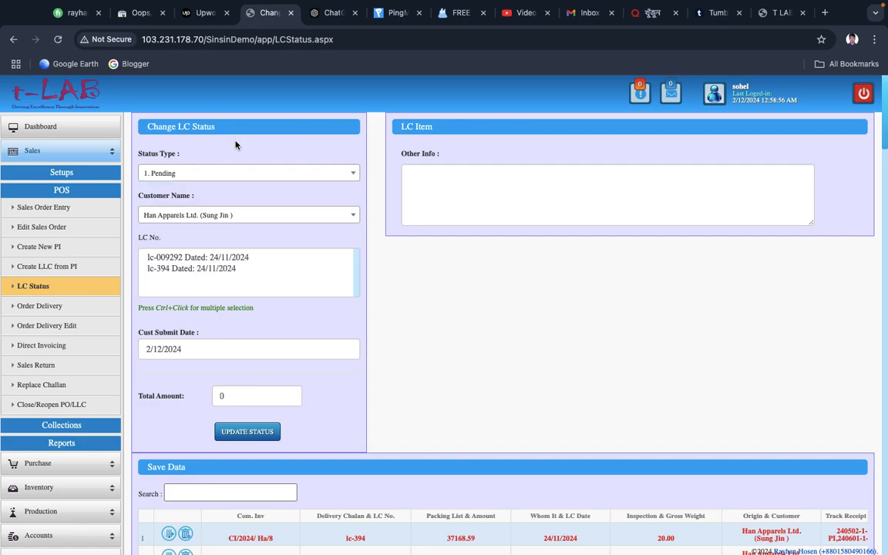
click(191, 269)
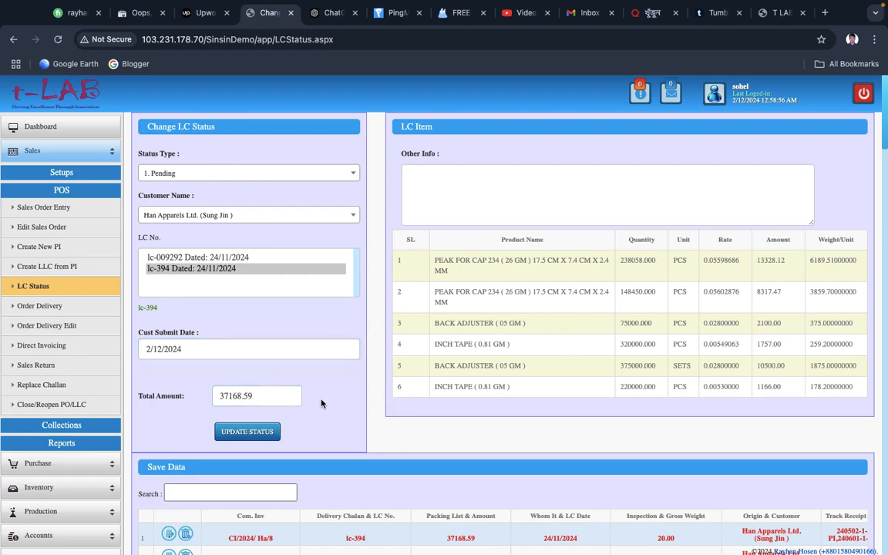
click(198, 259)
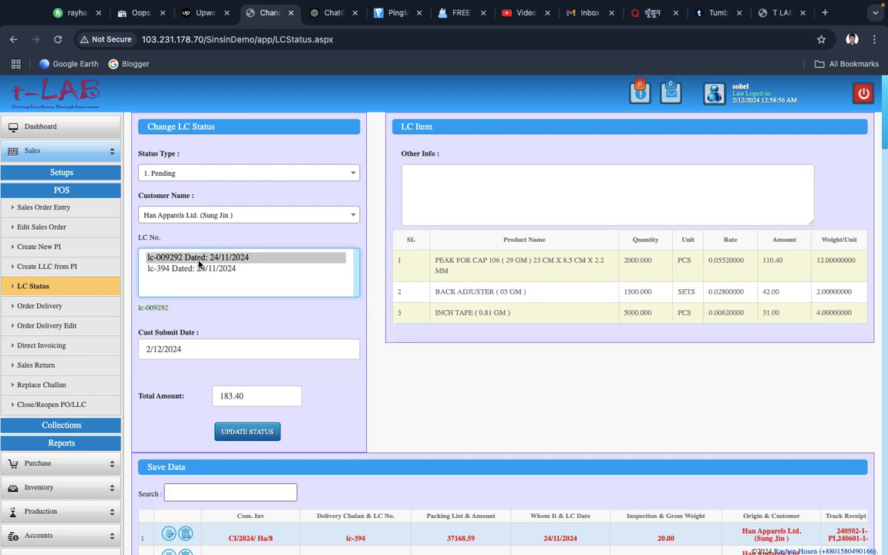
click(243, 436)
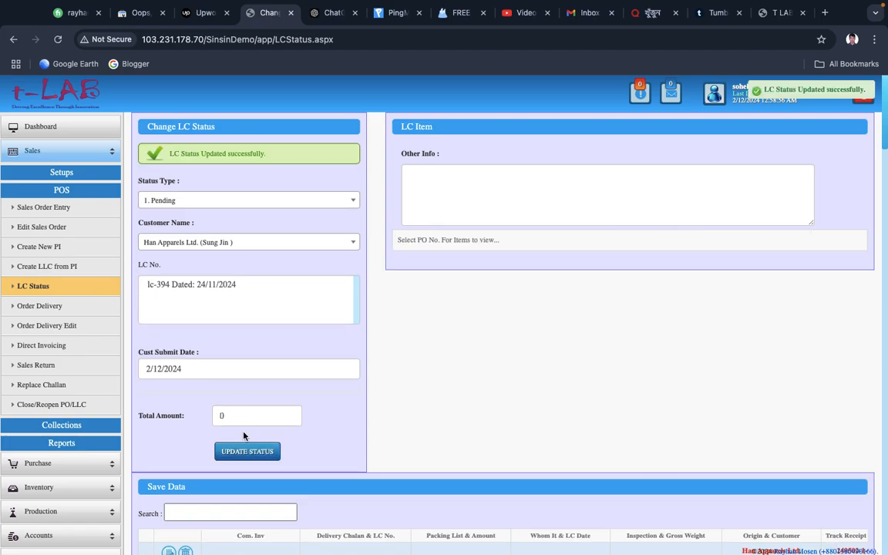
- Switch the status type to 2. Submit To Buyer and update the status of lc-009292
click(255, 205)
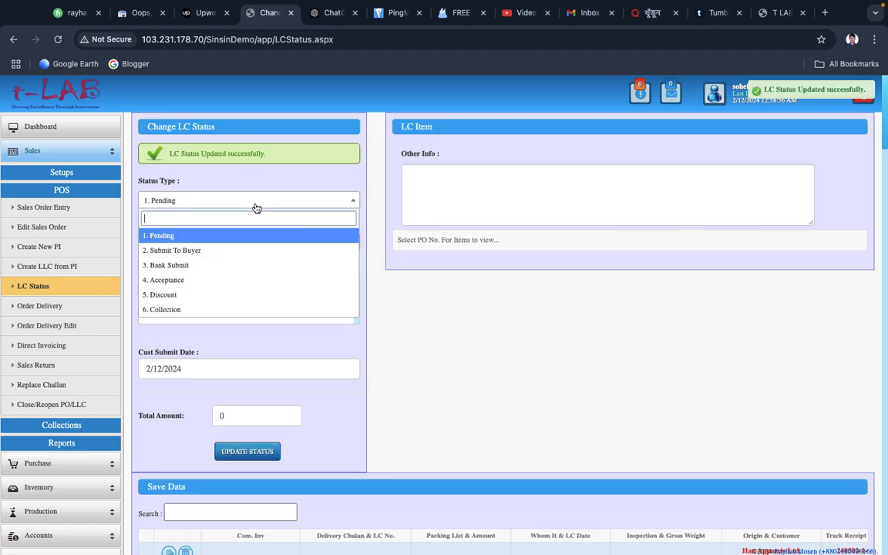
click(203, 252)
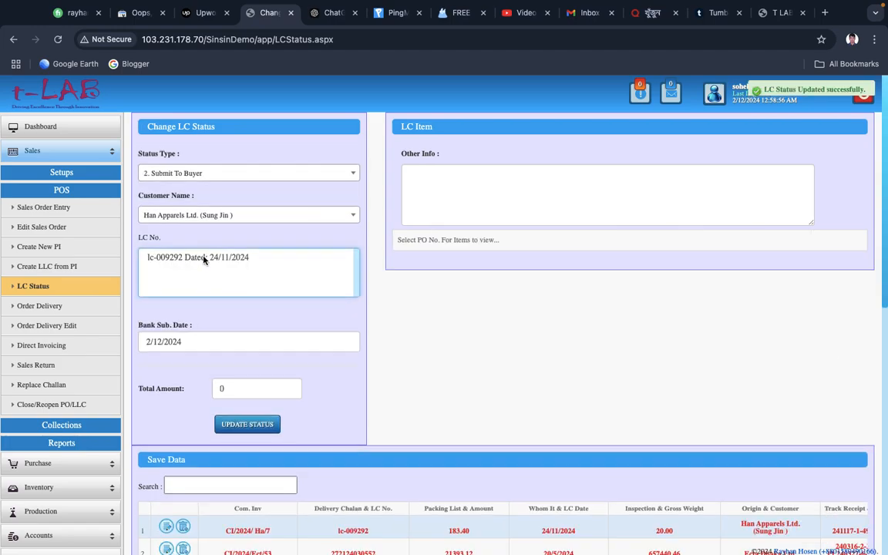
click(183, 262)
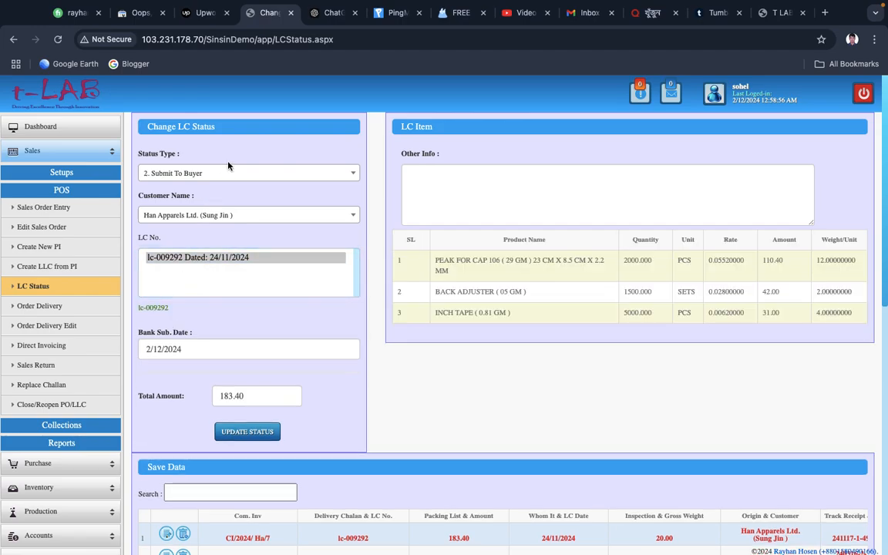
click(244, 433)
- Under 3. Bank Submit, update lc-009292 as Acceptance with NCL No. ncl-0999 and other info "ghfh hjhj"
click(242, 201)
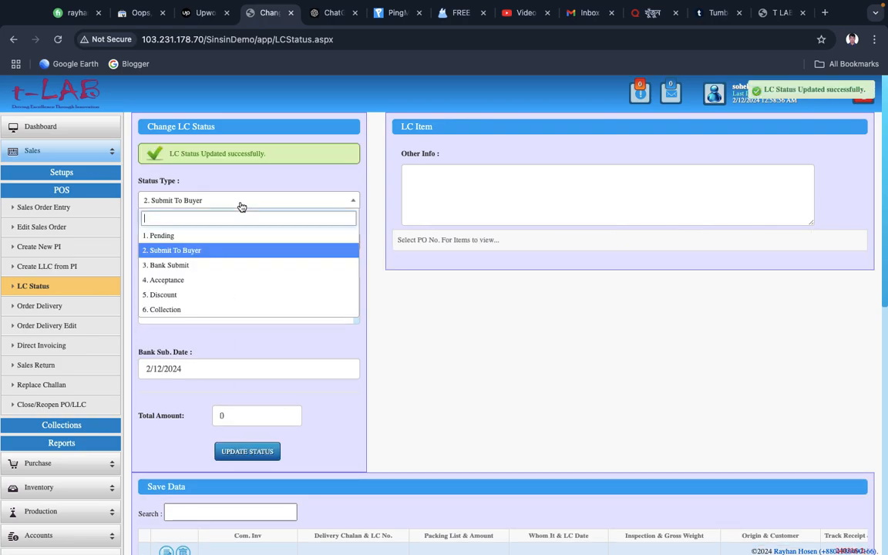
click(192, 266)
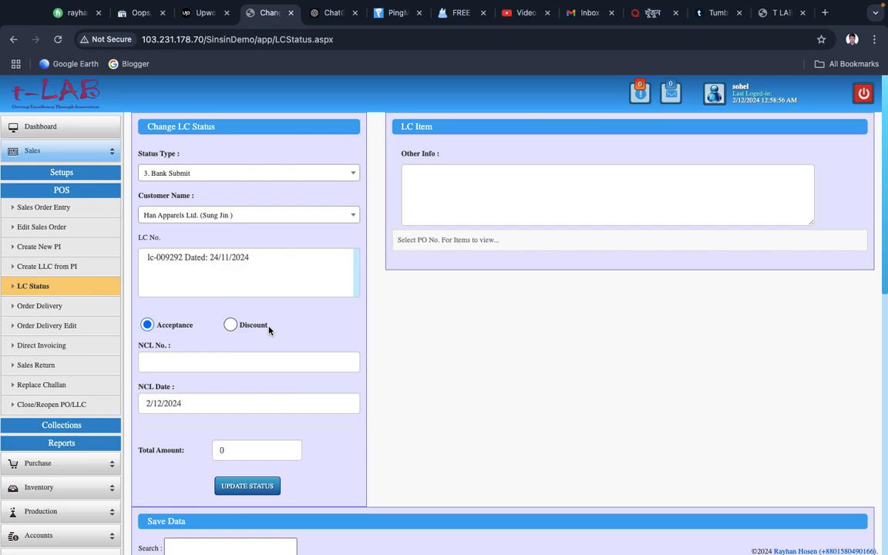
click(242, 367)
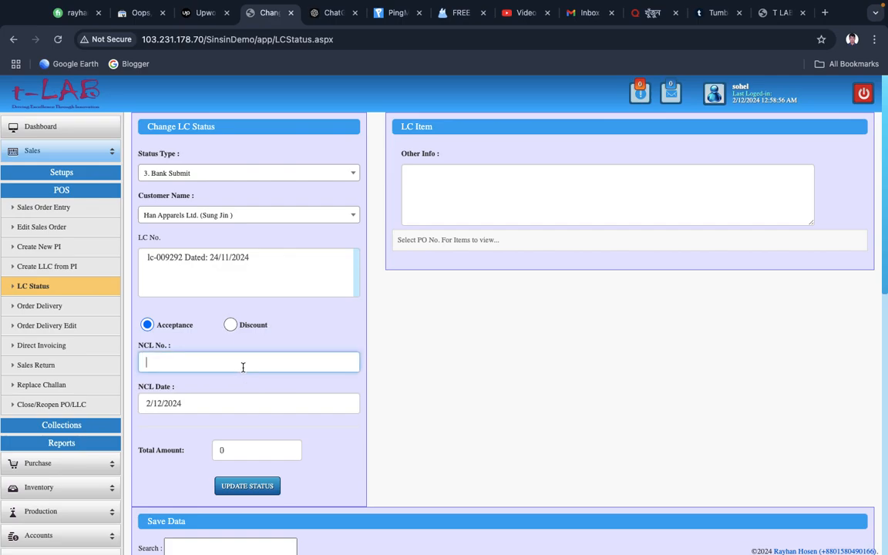
text(ncl-0999)
triple_click(202, 260)
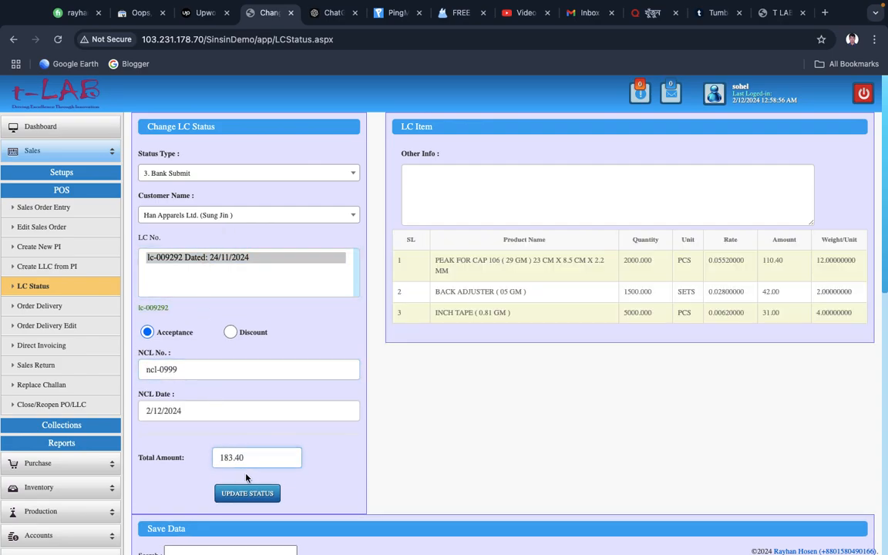
click(253, 494)
click(459, 183)
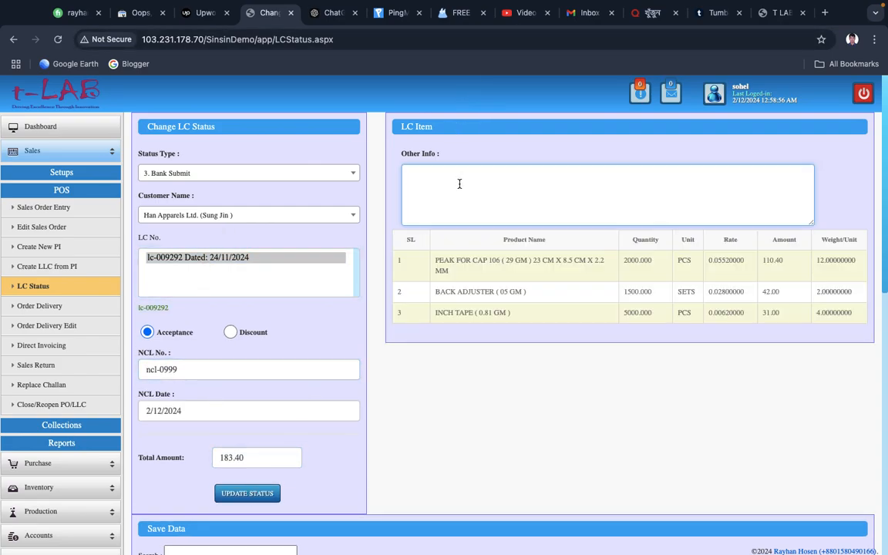
text(ghfh hjhj)
click(273, 495)
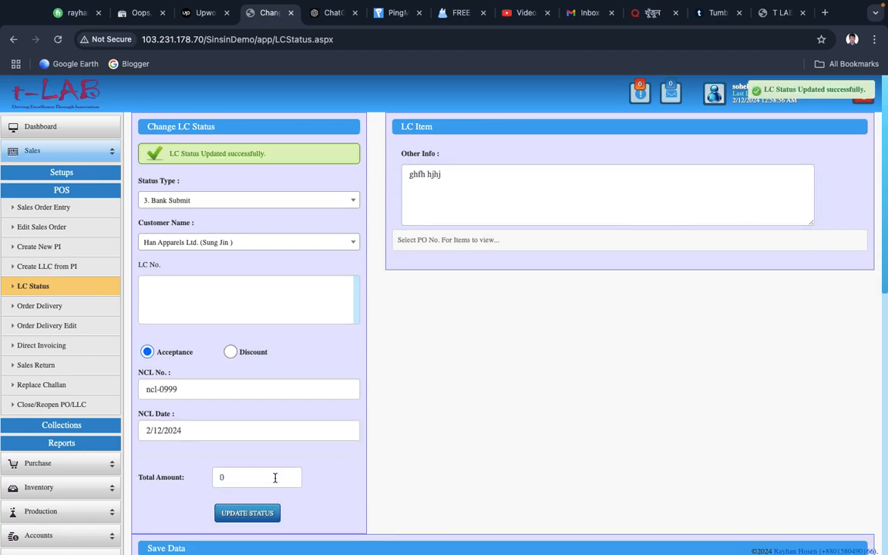
- Open the admin Export LC Report in a new tab and generate it as a PDF for all customers
scroll(416, 262, down, 4)
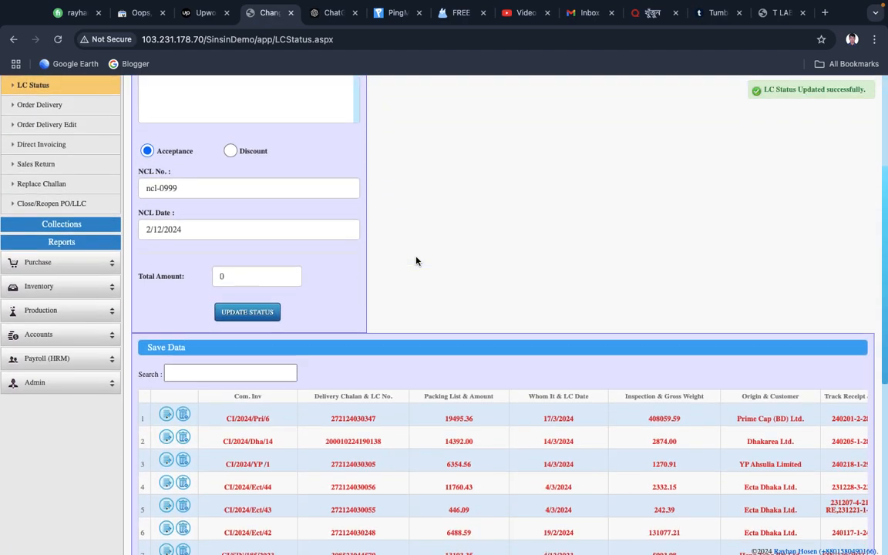
scroll(416, 261, up, 1)
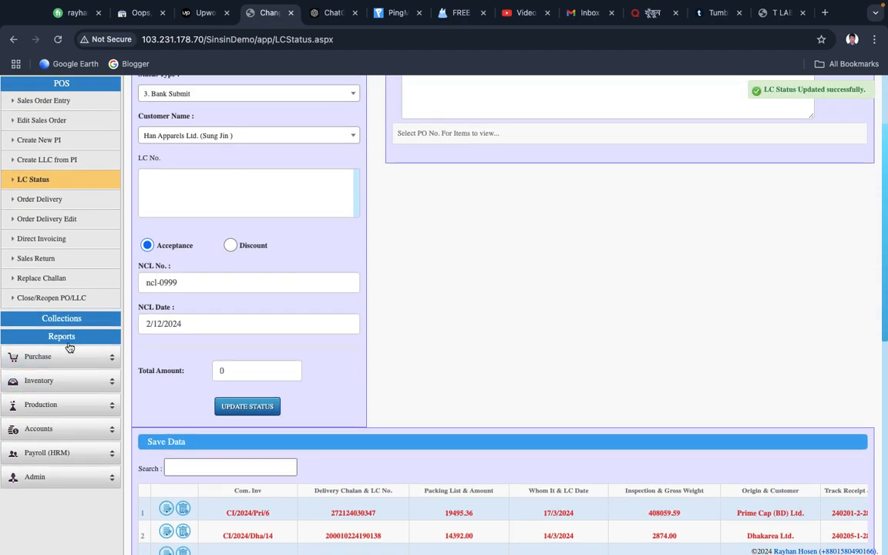
click(75, 480)
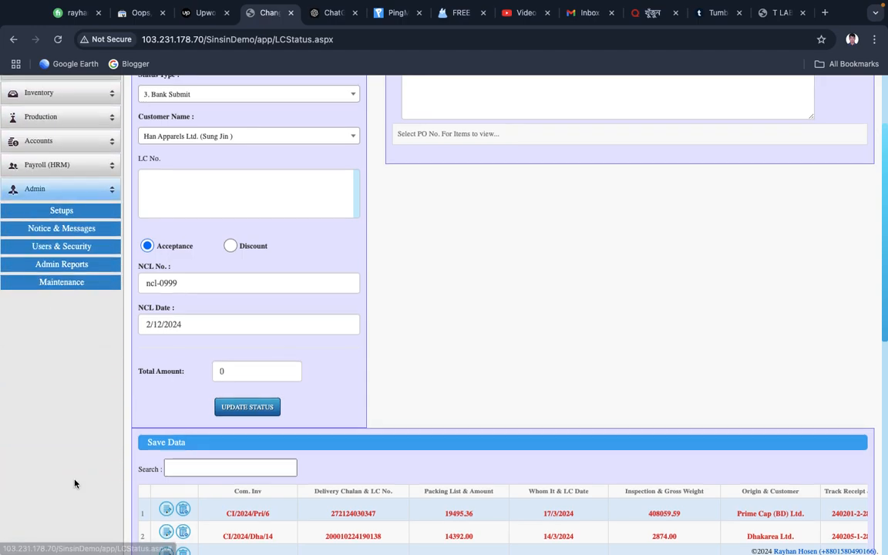
click(62, 265)
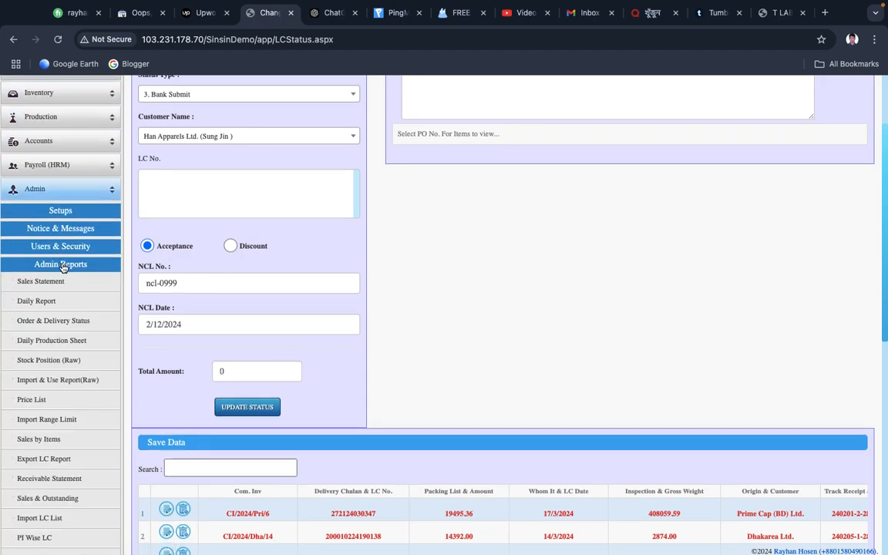
scroll(64, 267, down, 3)
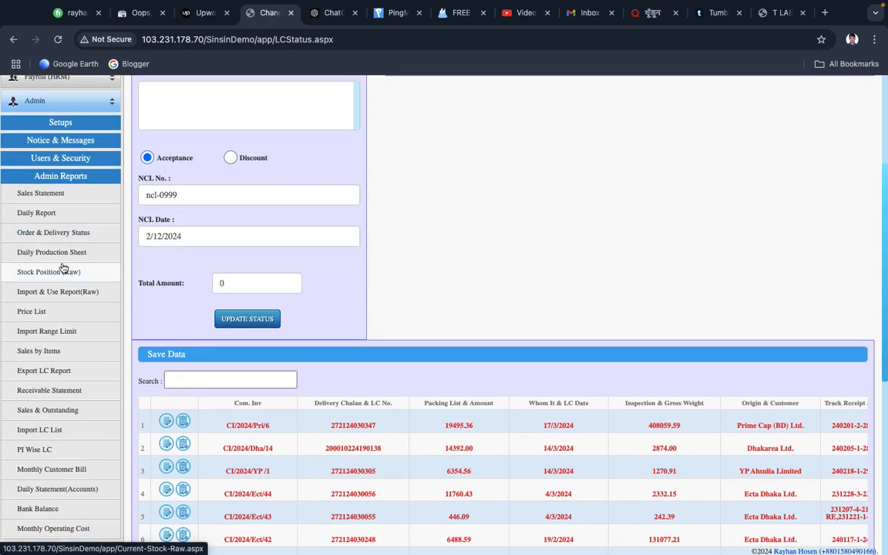
right_click(46, 374)
click(57, 383)
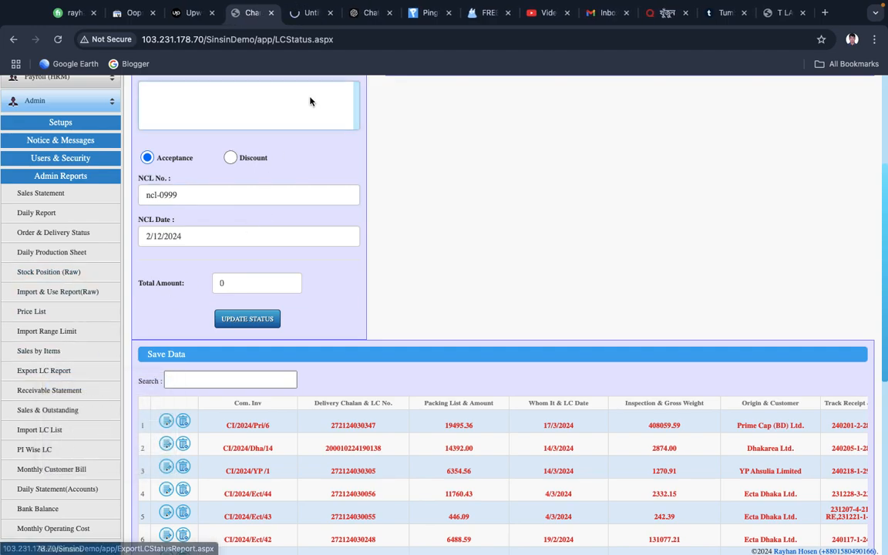
click(312, 14)
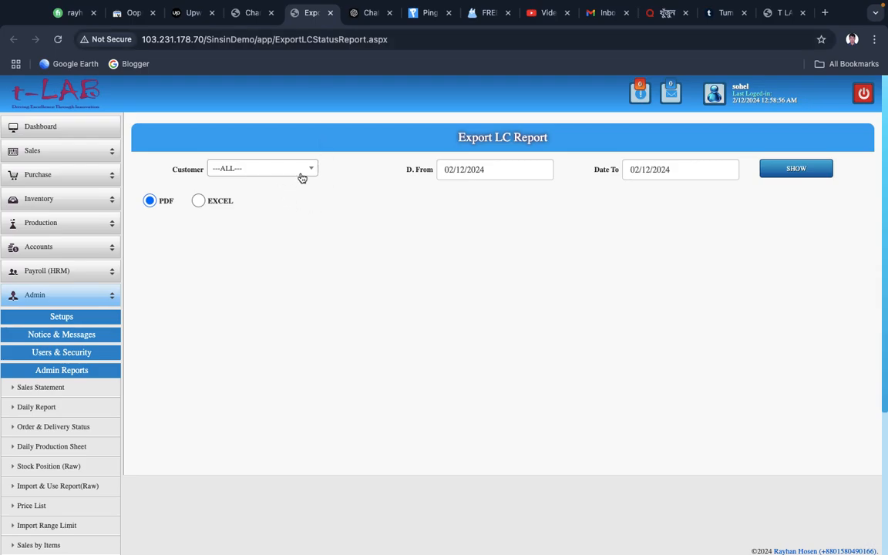
click(781, 171)
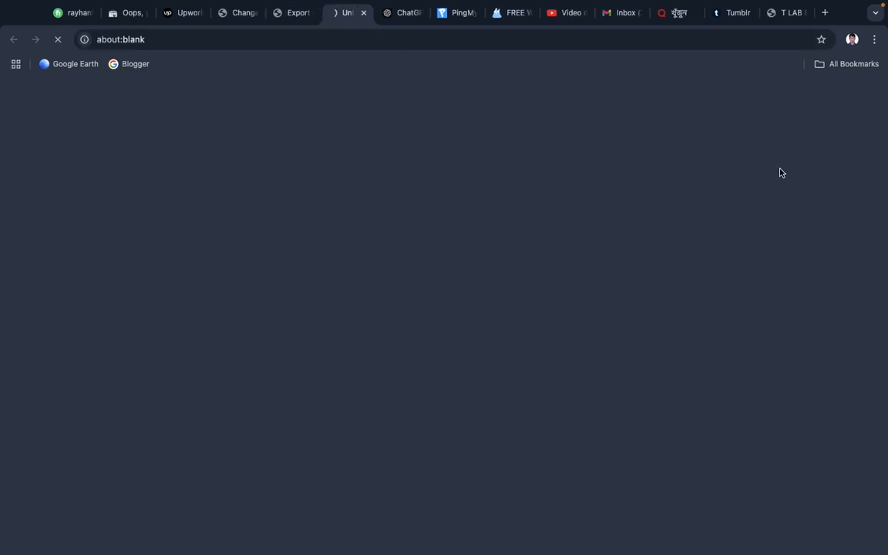
- Examine the generated export L/C status report section by section, through to the lc-009292 entry under 4. Acceptance
click(253, 17)
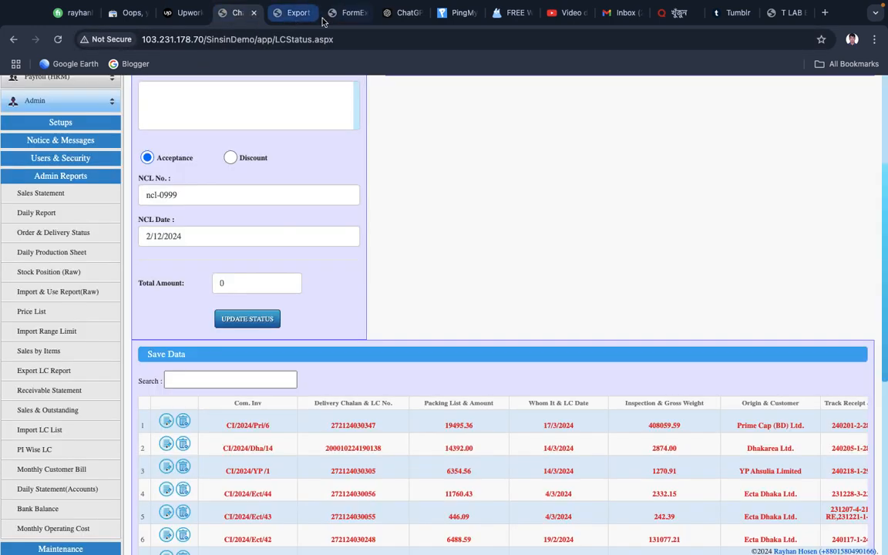
click(333, 18)
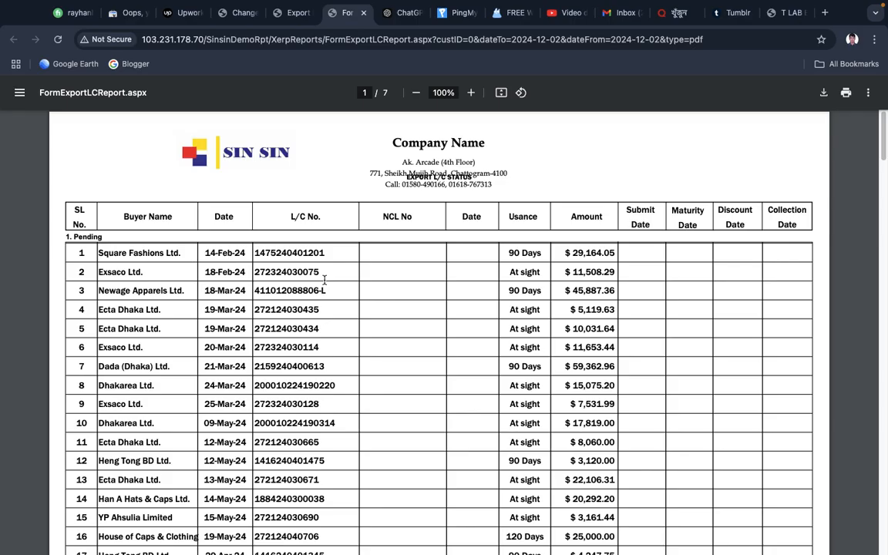
scroll(323, 280, down, 5)
scroll(324, 280, down, 20)
scroll(324, 280, down, 20)
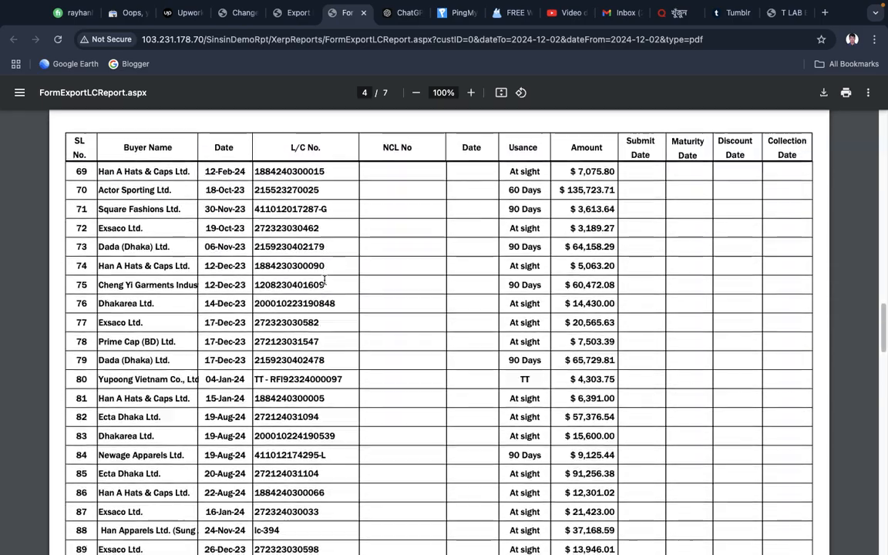
scroll(324, 280, down, 20)
scroll(324, 280, down, 1)
scroll(324, 279, down, 9)
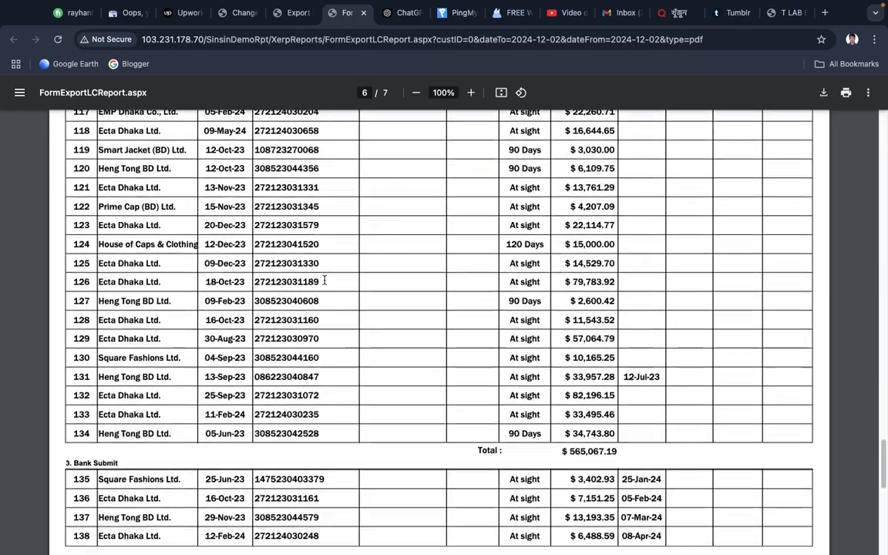
scroll(324, 280, down, 1)
scroll(323, 280, up, 1)
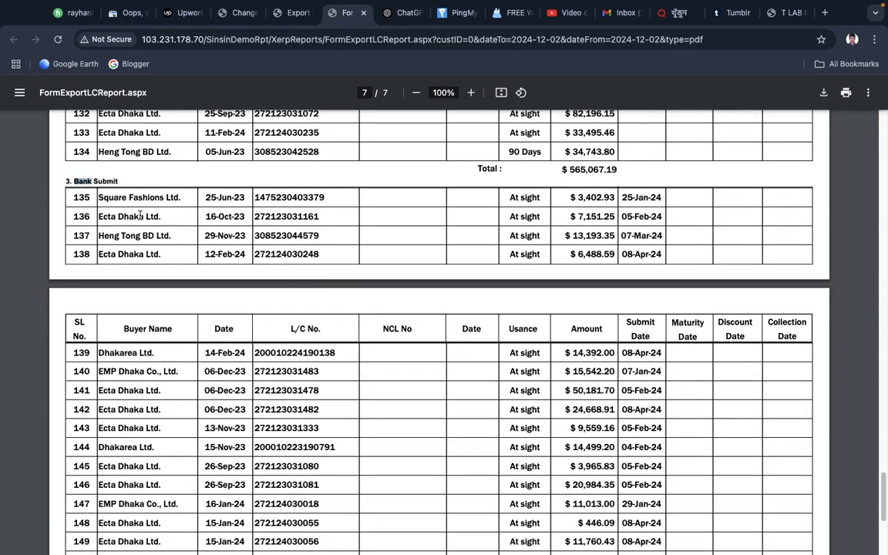
scroll(183, 228, down, 7)
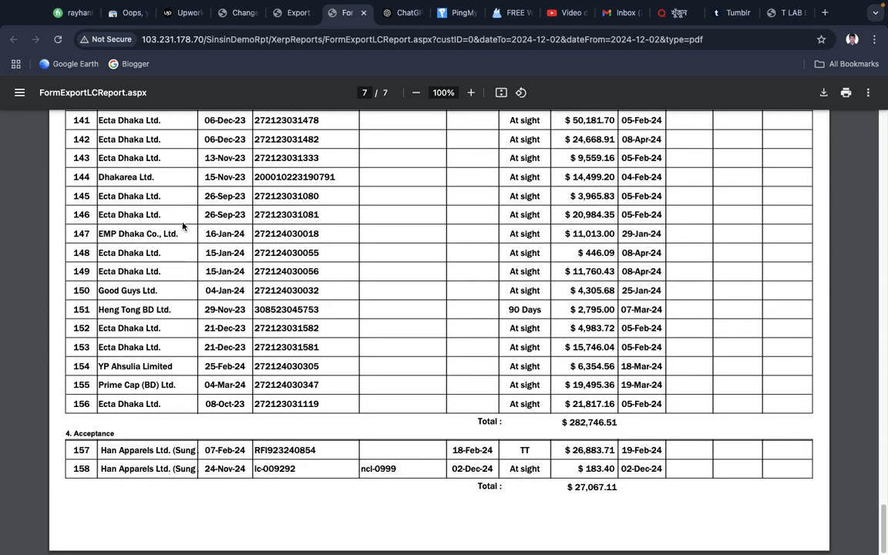
double_click(271, 467)
- Return to the LC Status page and update the status of lc-394 under status type 1. Pending
click(295, 13)
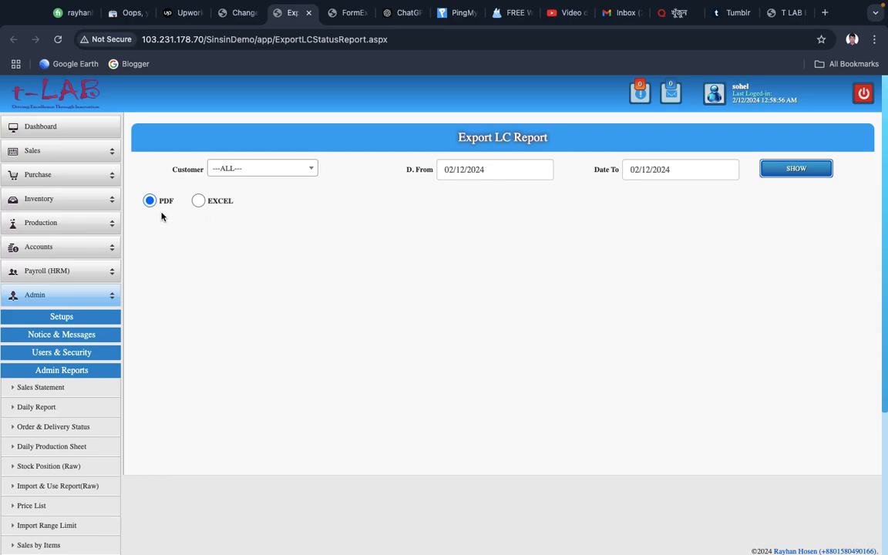
click(239, 12)
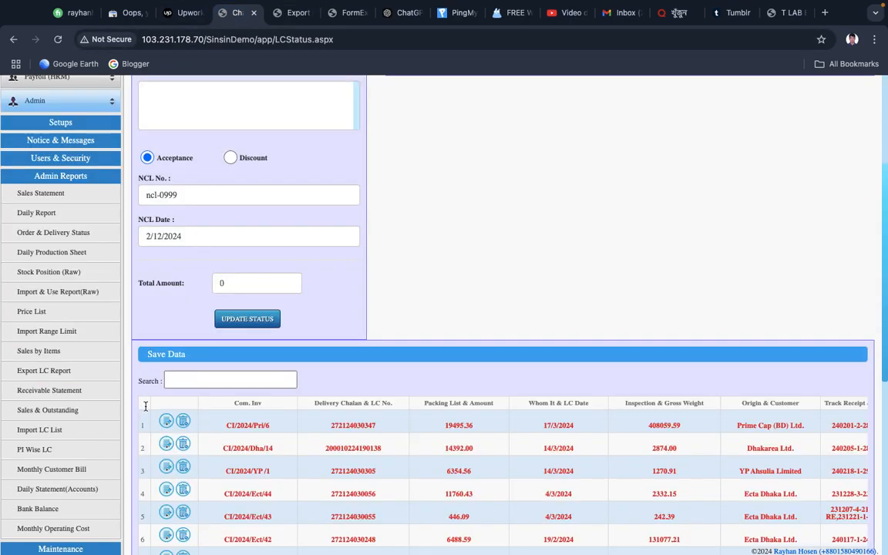
scroll(228, 252, up, 3)
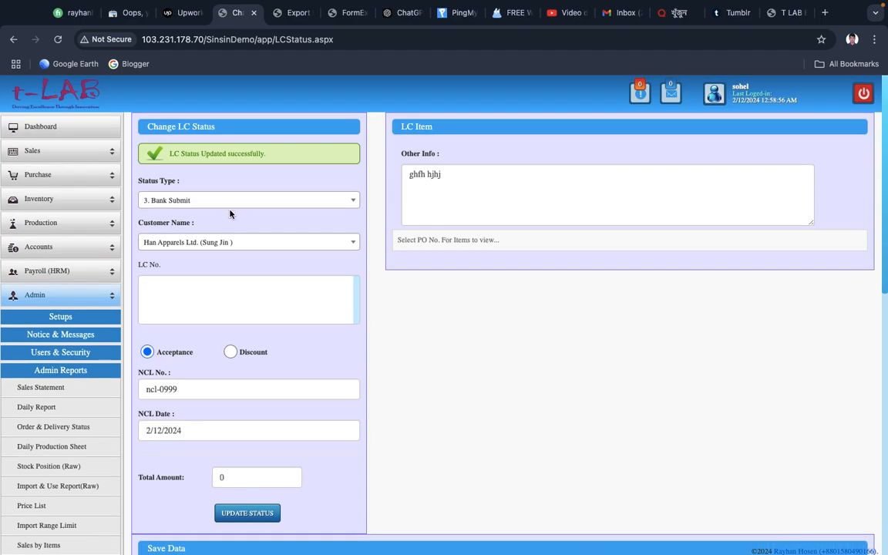
click(239, 202)
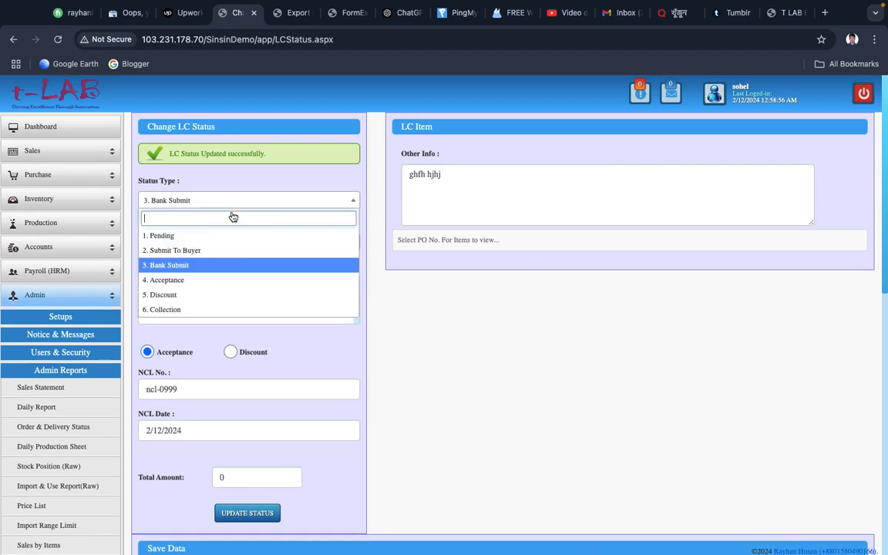
click(191, 238)
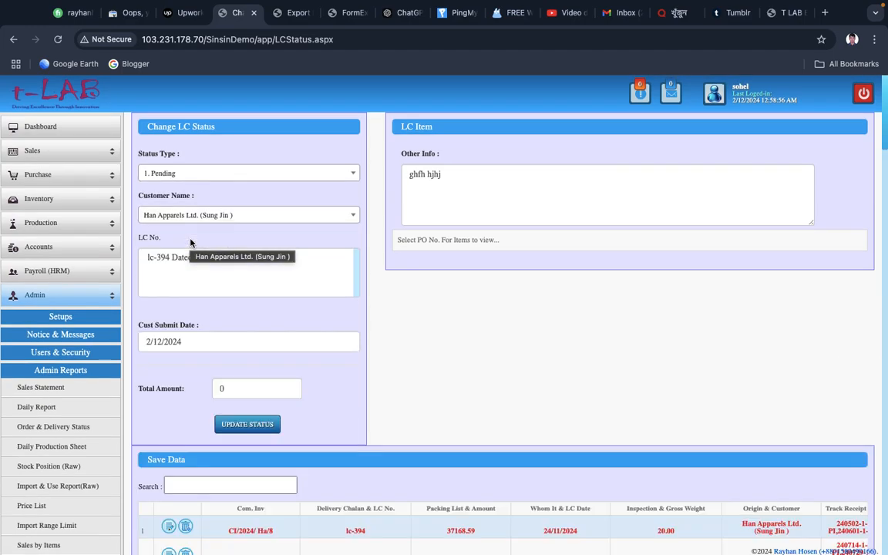
click(184, 258)
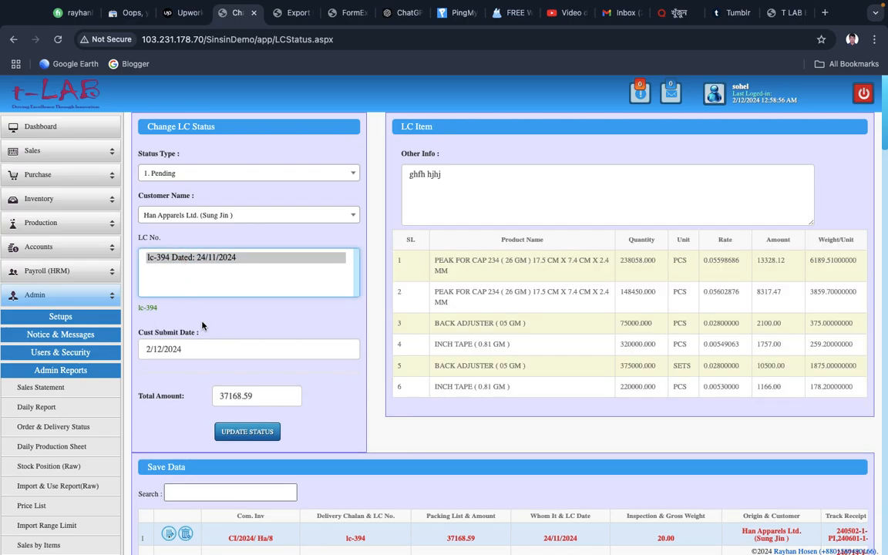
click(199, 313)
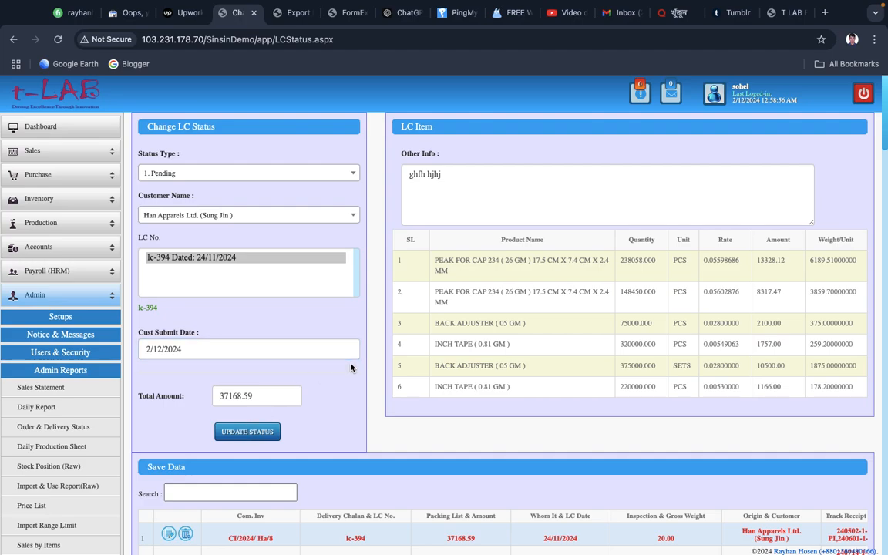
click(264, 433)
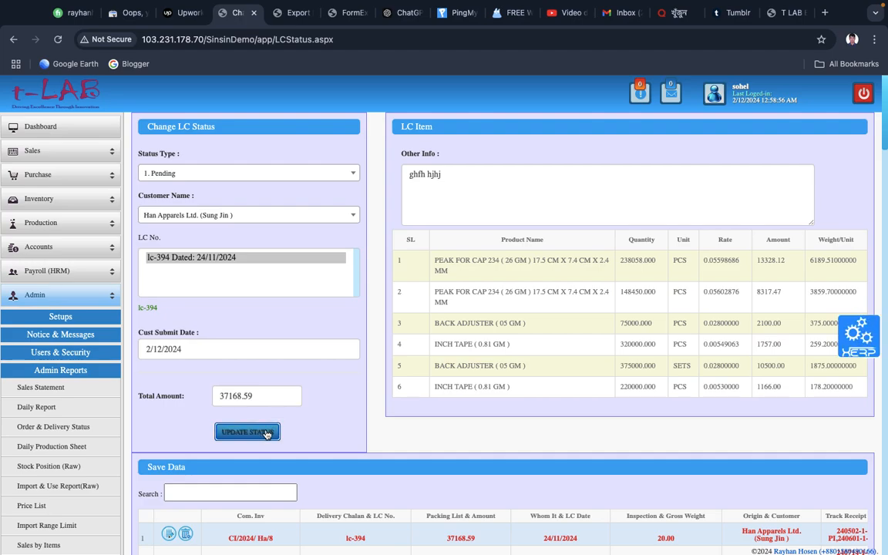
- Switch the status type to 2. Submit To Buyer and update the status of lc-394
click(236, 296)
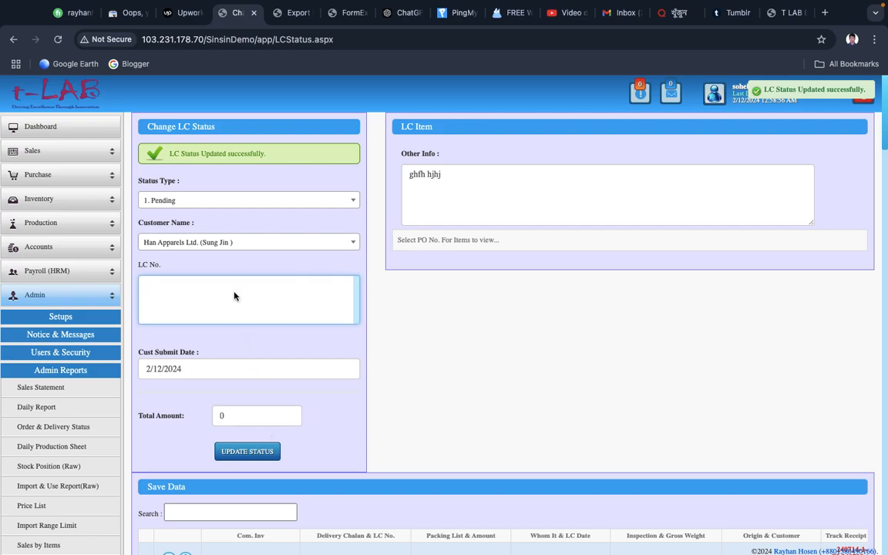
click(253, 203)
click(185, 252)
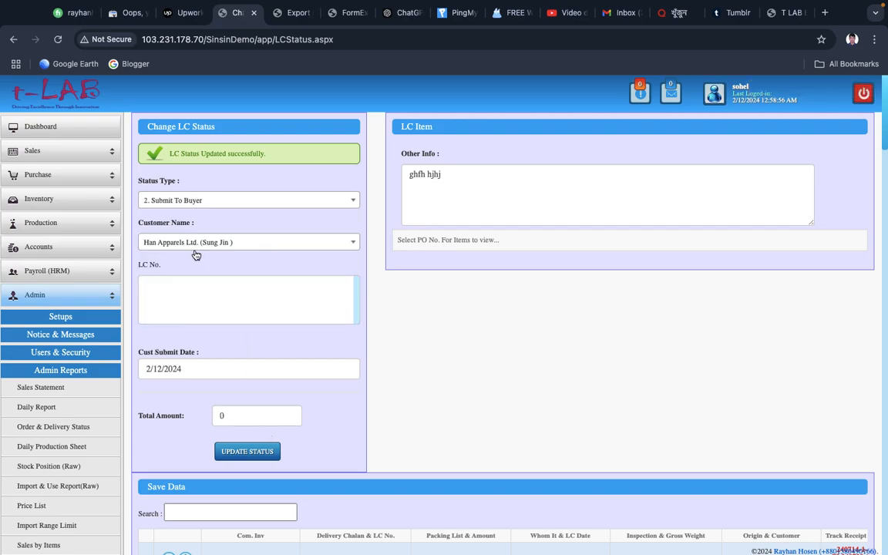
click(185, 259)
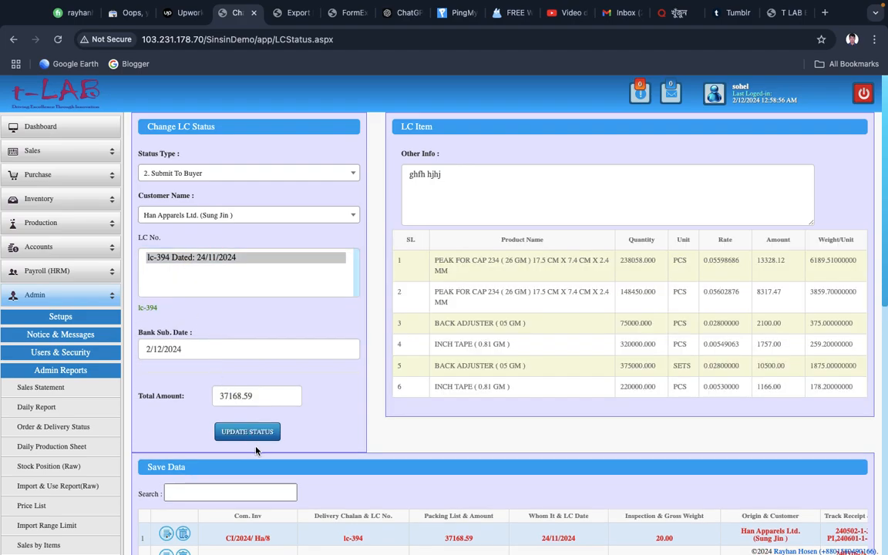
click(247, 434)
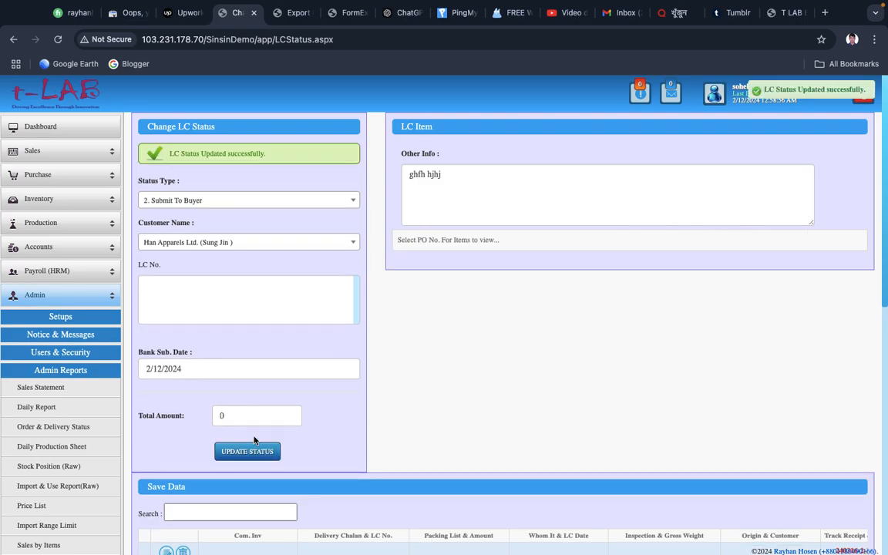
- Under 3. Bank Submit, select lc-394 and update its status as Discount with discount date 2/12/2024
click(246, 207)
click(205, 265)
click(199, 259)
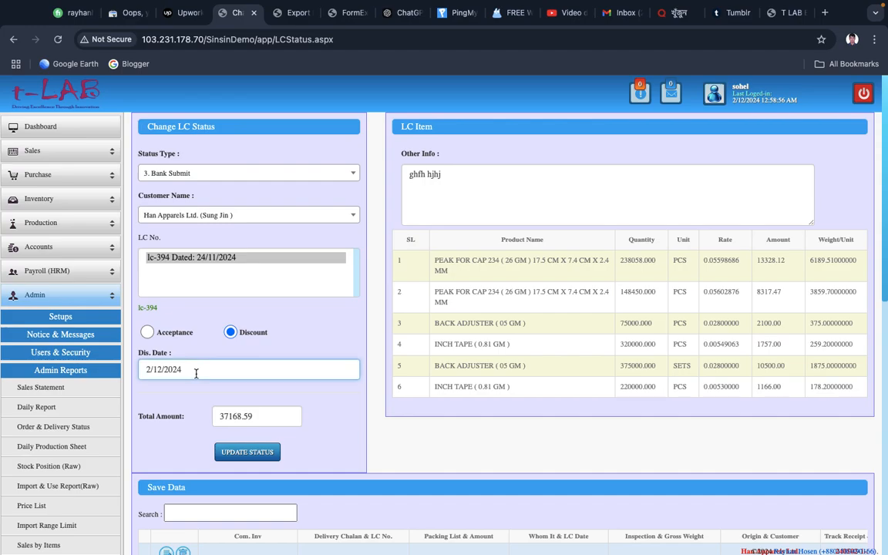
click(246, 452)
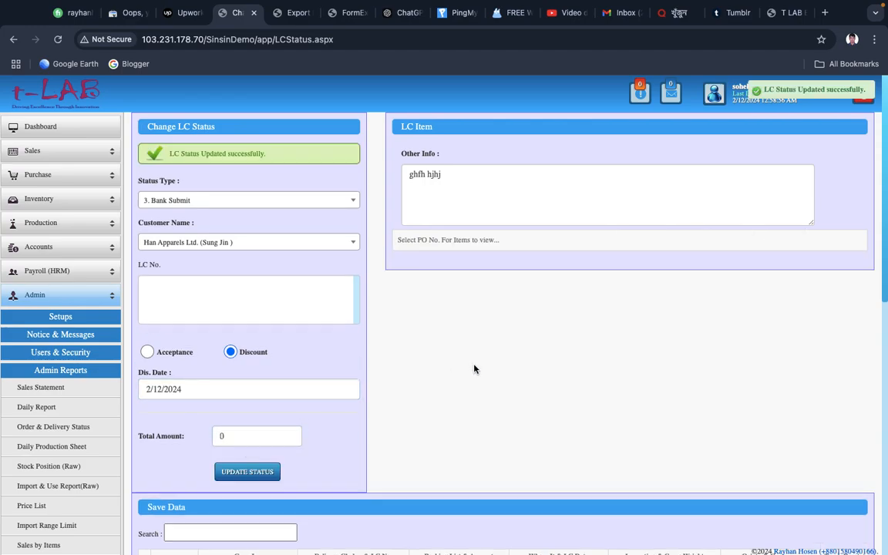
- Look through the saved LC list and reload the LC Status page
scroll(474, 369, down, 2)
scroll(474, 369, down, 3)
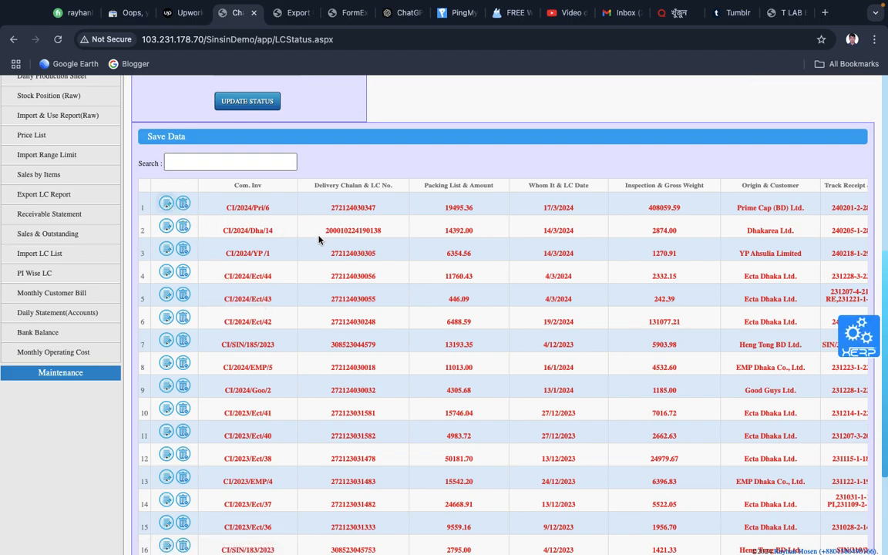
scroll(323, 240, up, 5)
scroll(323, 242, up, 3)
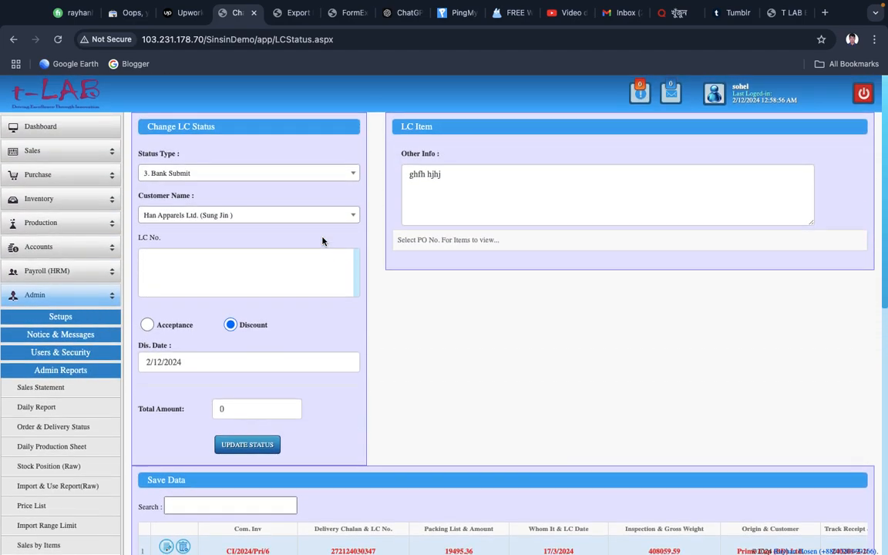
scroll(323, 242, down, 4)
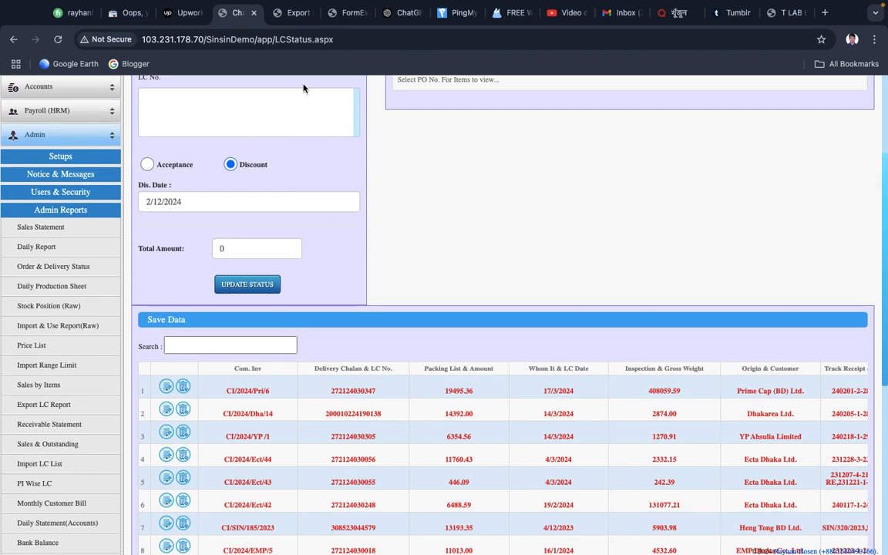
click(304, 39)
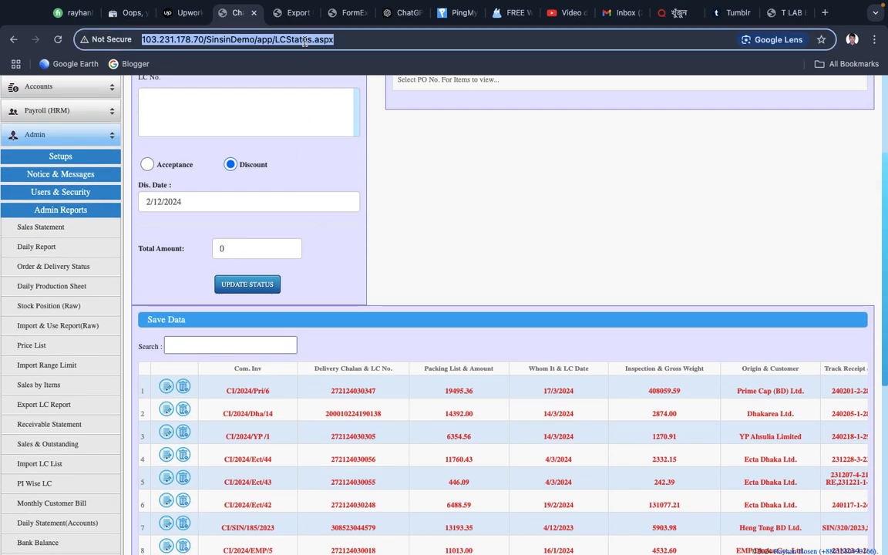
key(Return)
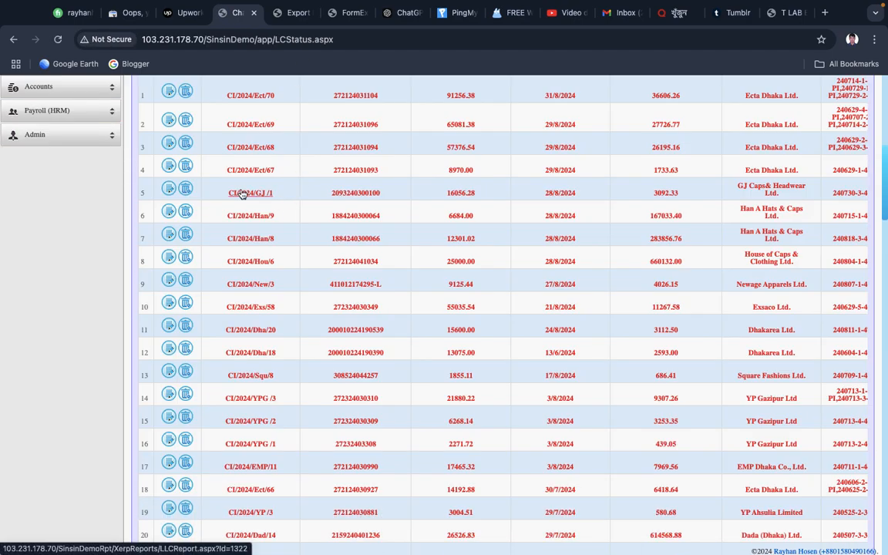
scroll(240, 192, up, 5)
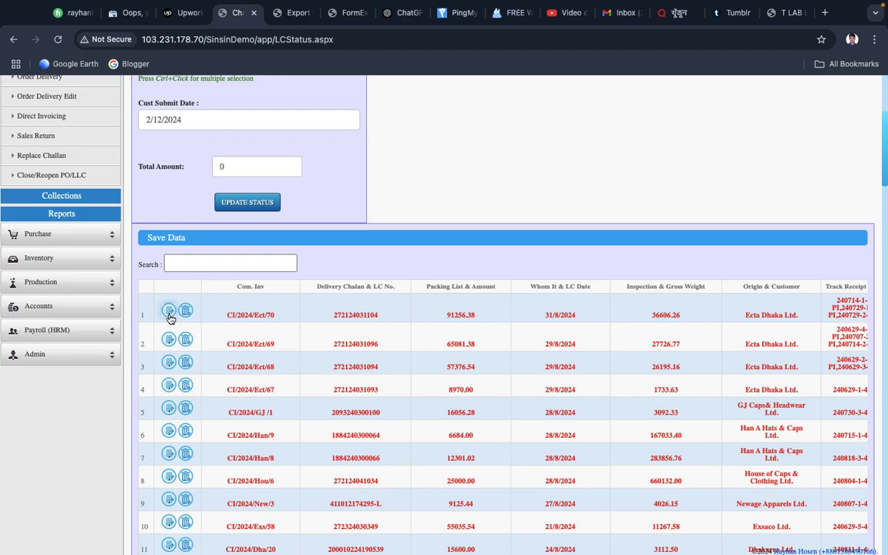
scroll(340, 367, up, 1)
scroll(340, 368, up, 5)
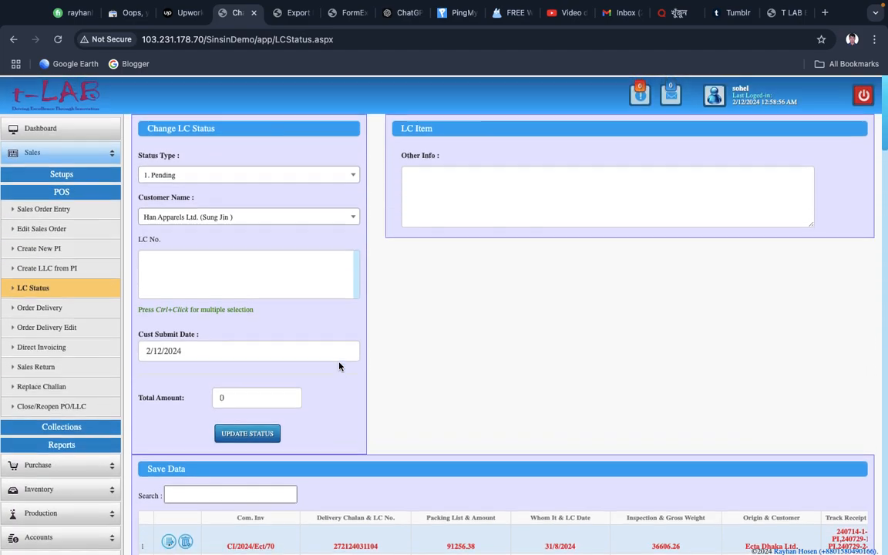
scroll(339, 368, down, 6)
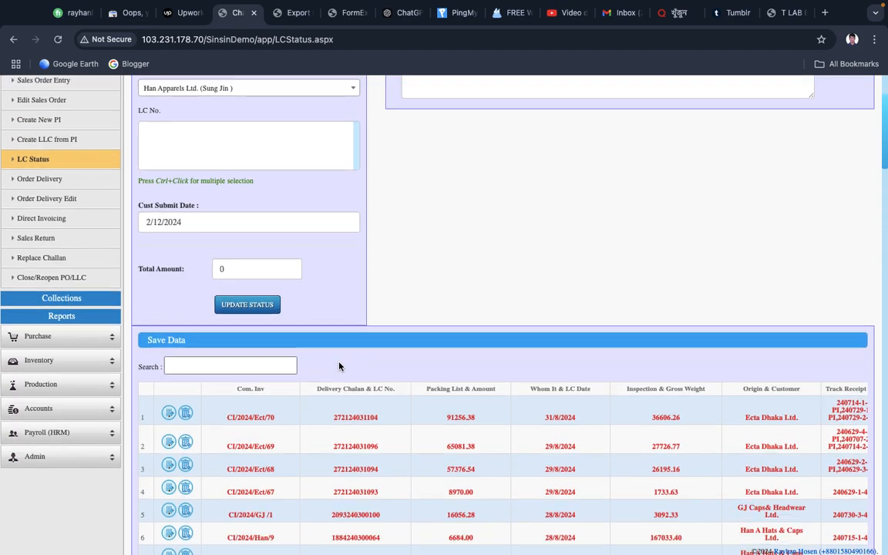
scroll(340, 368, up, 6)
scroll(340, 367, down, 1)
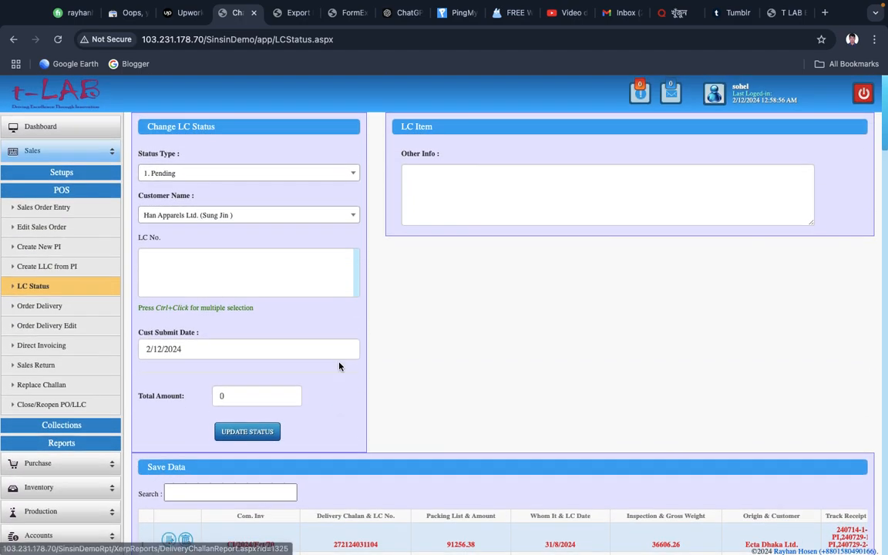
scroll(77, 343, down, 2)
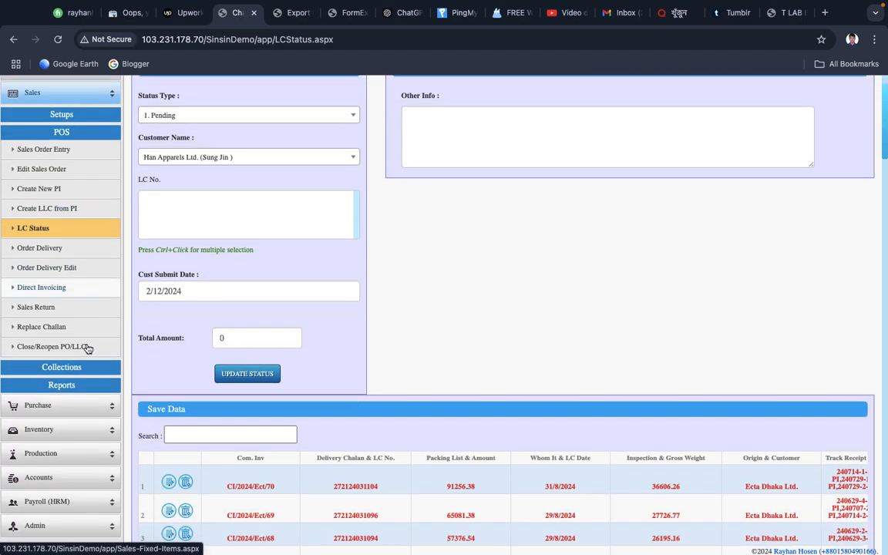
scroll(88, 348, down, 5)
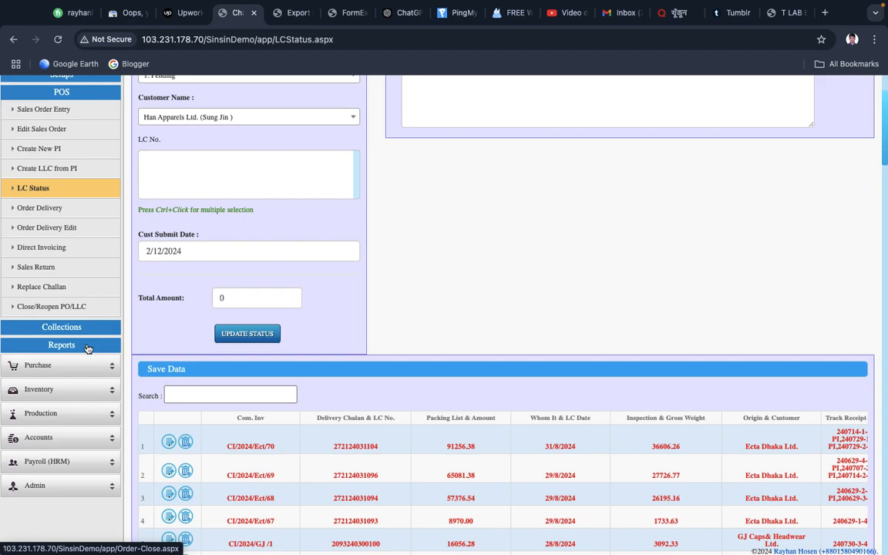
scroll(88, 348, down, 3)
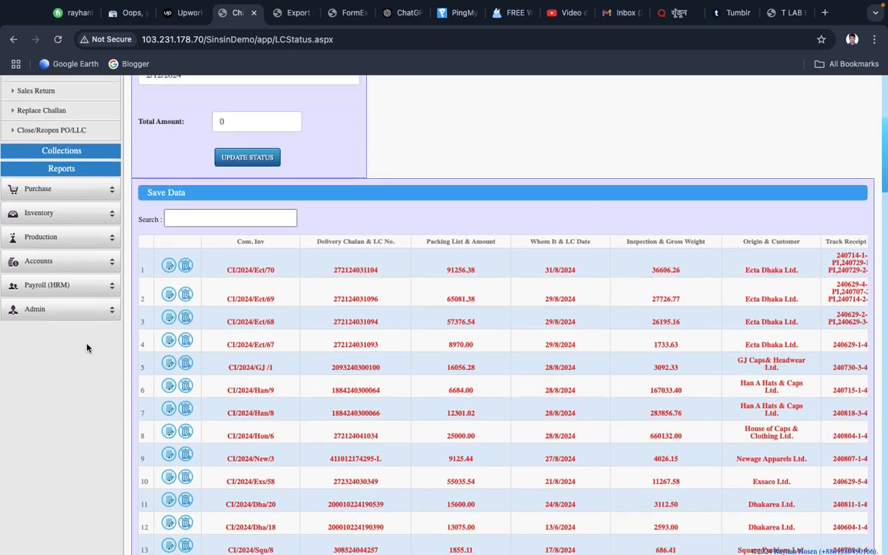
scroll(88, 348, up, 10)
scroll(87, 348, down, 1)
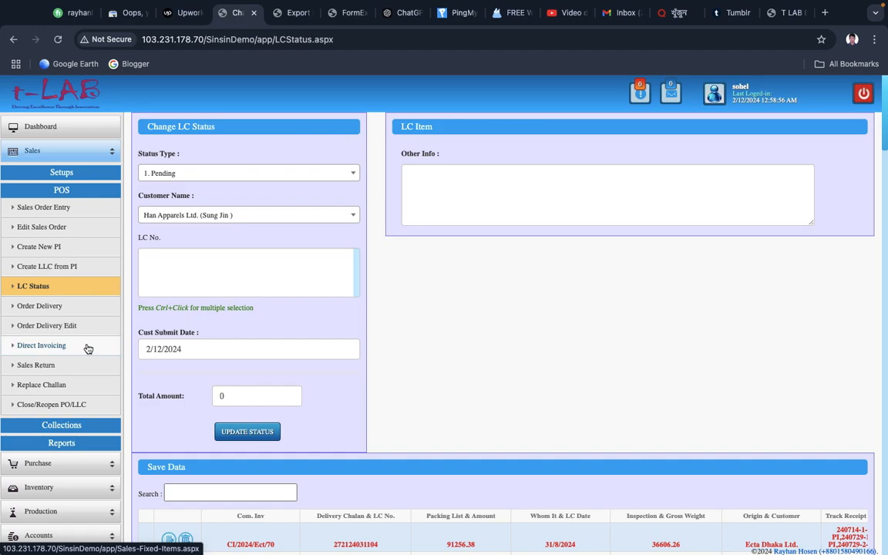
mouse_move(609, 12)
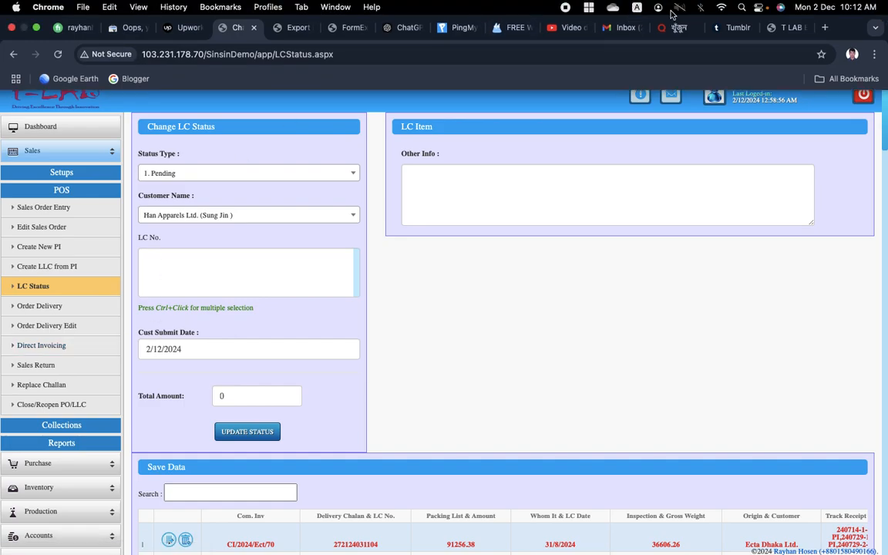